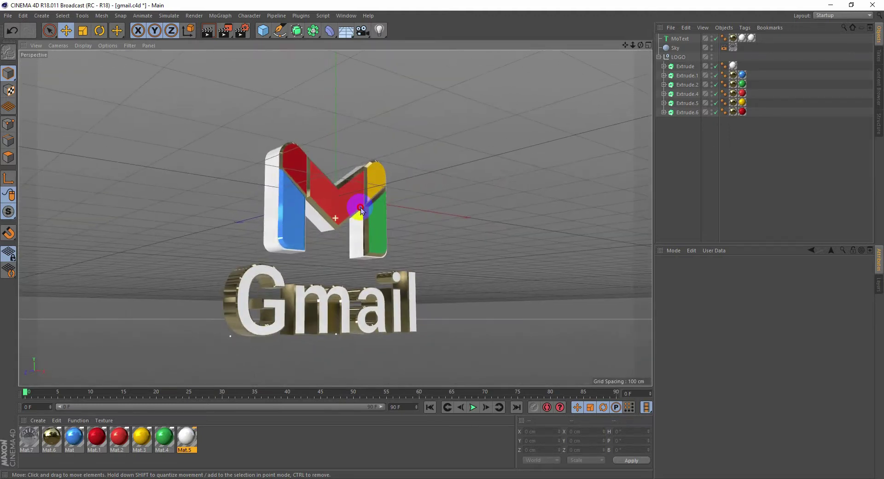
Step: Add and activate a camera framed on a close angled view of the Gmail text, and keyframe it at frame 0
left_click_drag(308, 240, 332, 251, "alt")
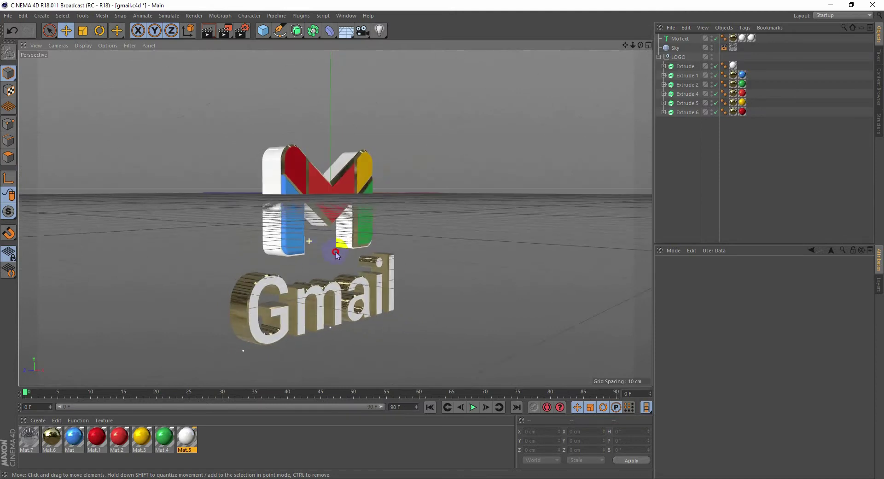
mouse_move(322, 250)
right_mouse_down("alt")
mouse_move(363, 239)
mouse_move(318, 250)
right_mouse_up("alt")
middle_click_drag(319, 250, 322, 231, "alt")
left_click_drag(321, 231, 300, 305, "alt")
right_click_drag(300, 304, 388, 300, "alt")
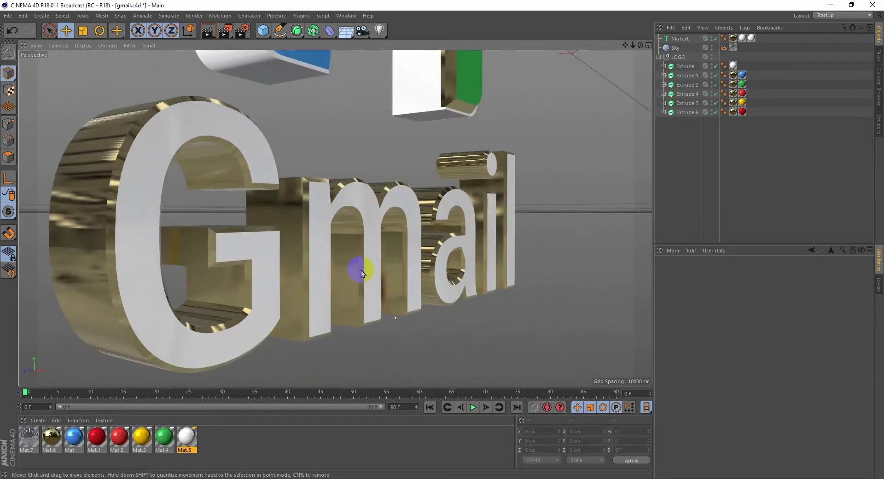
middle_click_drag(361, 270, 372, 272, "alt")
left_click_drag(367, 274, 365, 276, "alt")
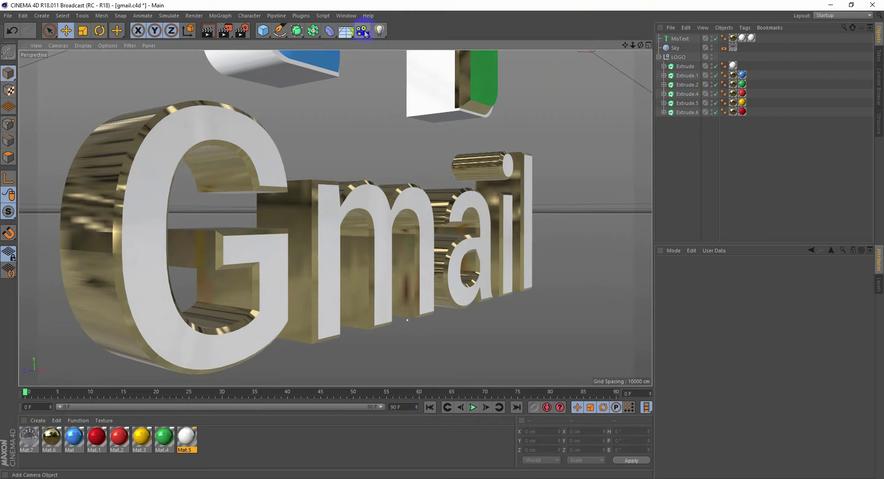
left_click(364, 31)
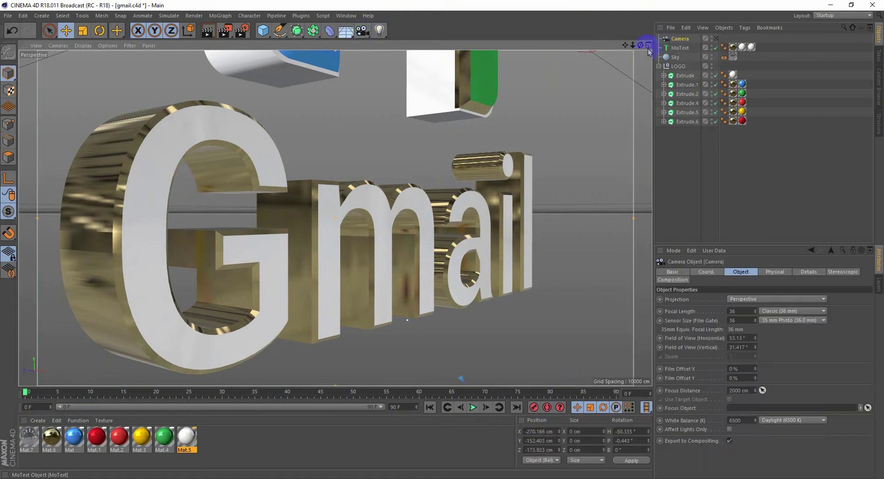
left_click(716, 39)
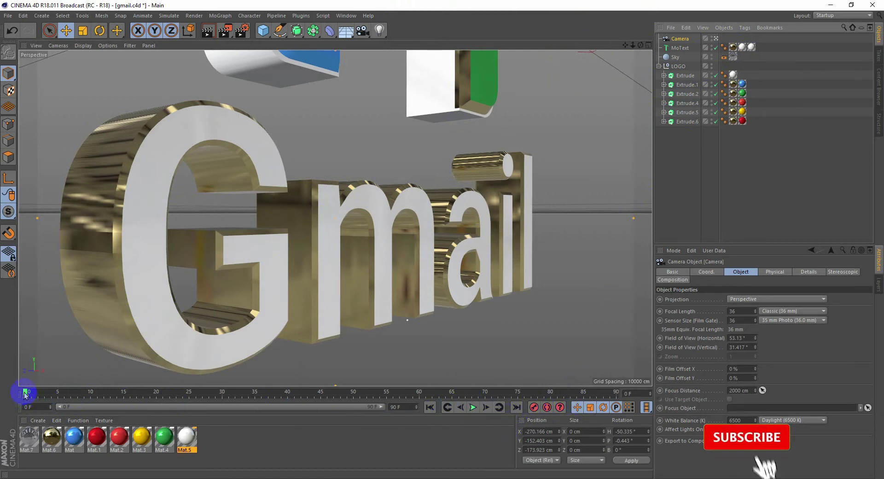
Step: At frame 40, move the camera in close on the last letters of the Gmail text and record a keyframe
left_click_drag(28, 393, 124, 397)
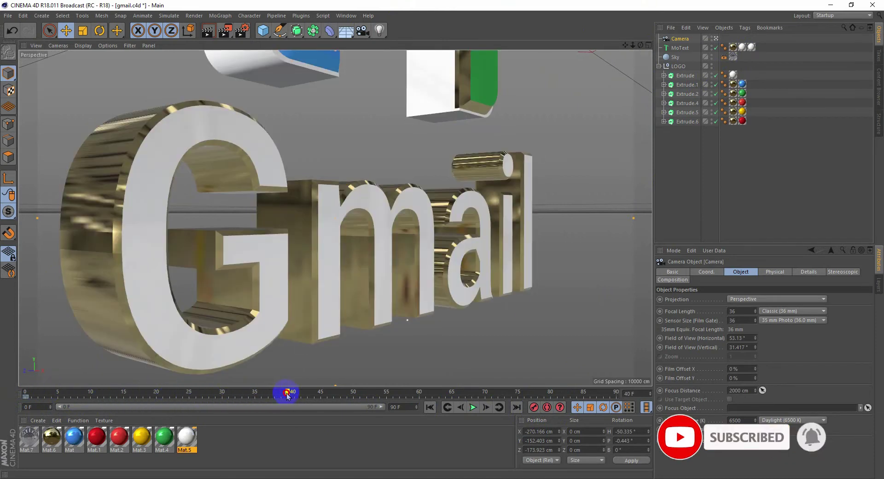
right_click_drag(529, 240, 543, 258, "alt")
middle_click_drag(544, 257, 415, 259, "alt")
left_click_drag(415, 259, 395, 258, "alt")
middle_click_drag(380, 202, 361, 249, "alt")
right_click_drag(360, 248, 350, 265, "alt")
middle_click_drag(350, 265, 353, 237, "alt")
right_click_drag(353, 236, 363, 234, "alt")
middle_click_drag(363, 234, 360, 235, "alt")
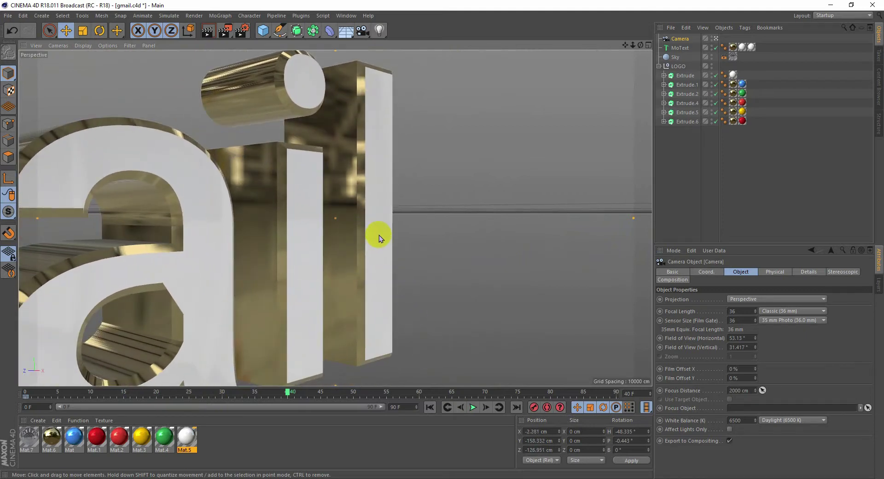
right_click_drag(383, 250, 381, 228, "alt")
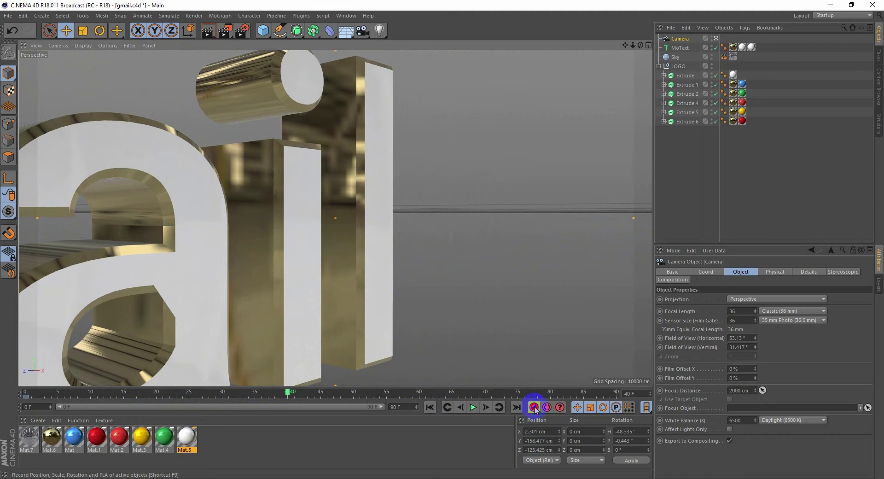
Step: Play the camera animation from frame 0 to check the move along the text, and stop the playback
left_click_drag(289, 393, 2, 402)
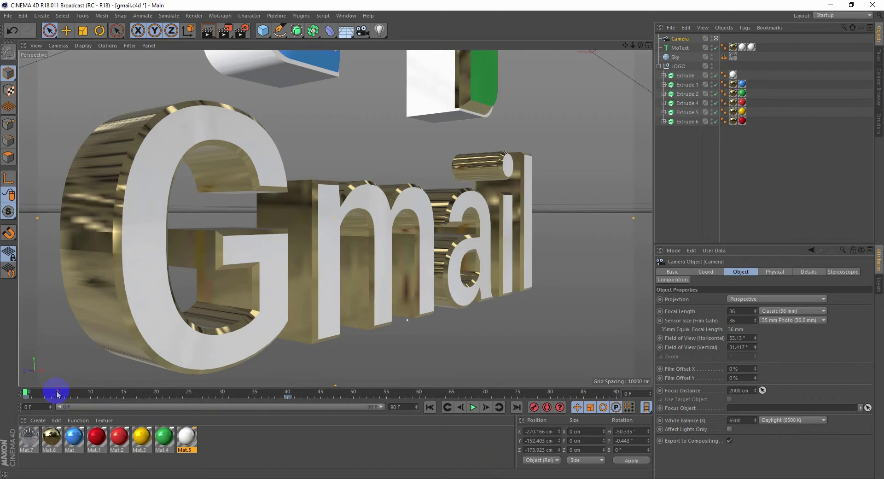
left_click(547, 407)
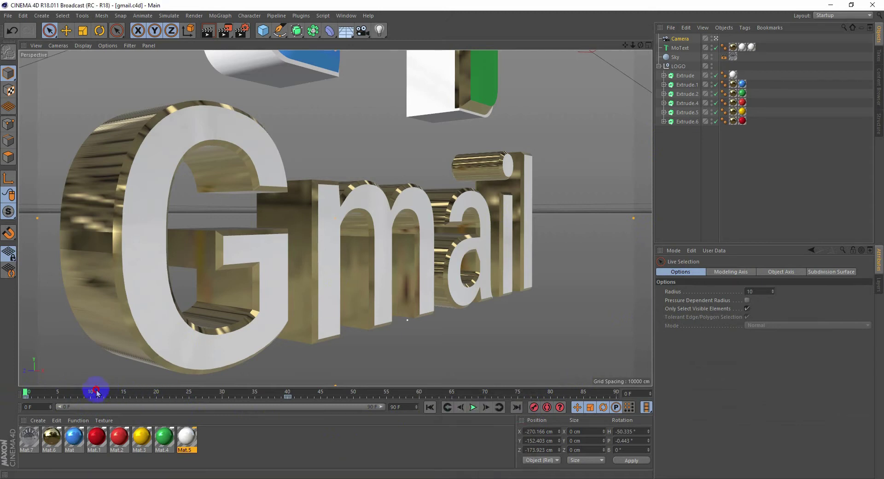
key("F8")
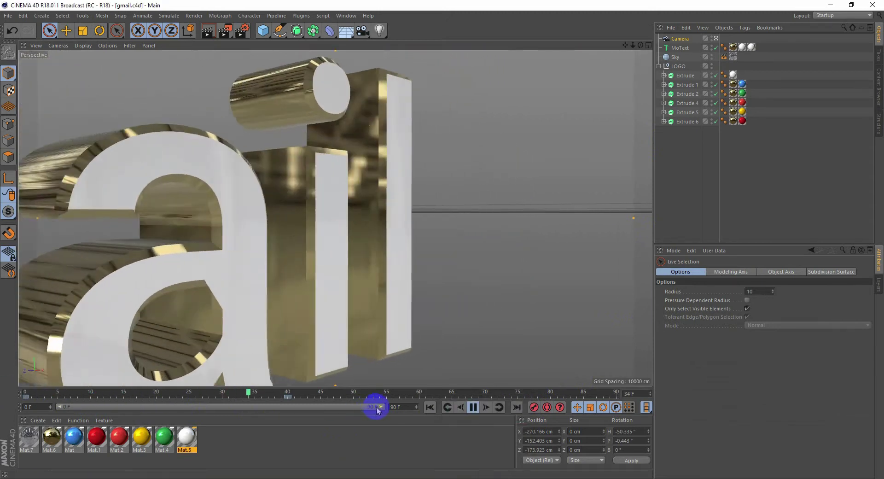
left_click_drag(295, 393, 288, 391)
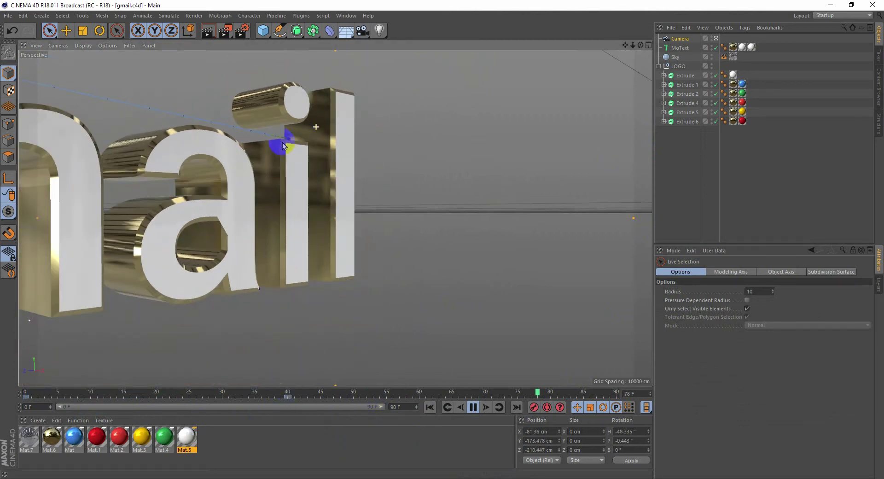
left_click(476, 406)
Step: Try adding a second camera framed on the M logo from a low angle, and undo it
scroll(226, 143, "down", 7)
middle_click_drag(226, 145, 474, 357, "alt")
left_click_drag(433, 186, 324, 192, "alt")
left_click_drag(473, 168, 318, 192, "alt")
left_click_drag(259, 205, 302, 202, "alt")
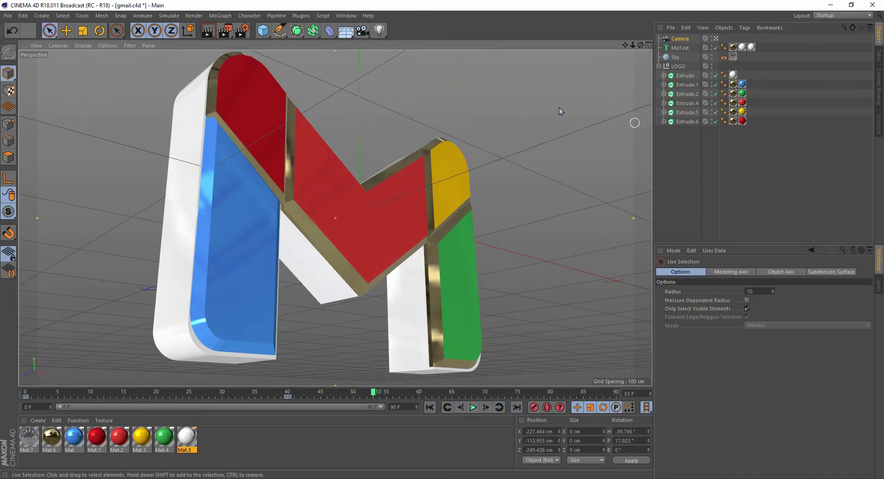
left_click(362, 31)
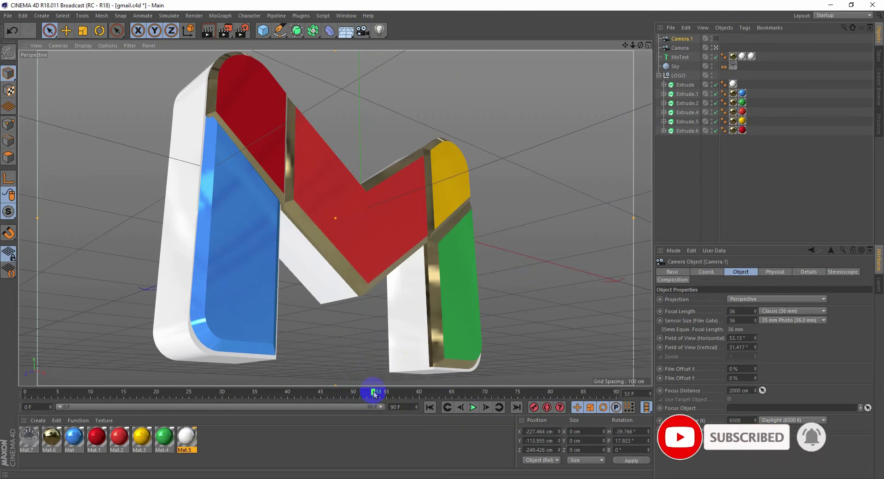
left_click_drag(374, 394, 38, 394)
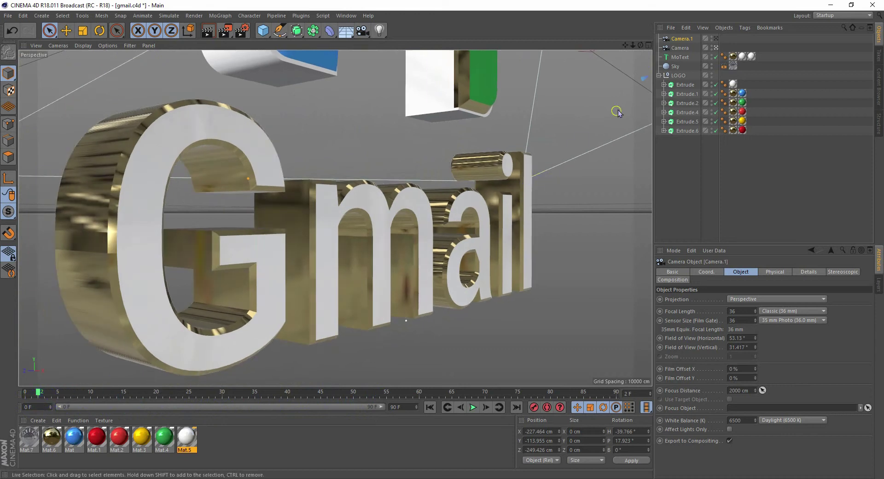
key("ctrl+z")
Step: Try reframing the camera on the M logo at frame 2 and pulling it back from the text at frame 66
middle_click_drag(348, 196, 349, 354, "alt")
left_click_drag(349, 354, 289, 430, "alt")
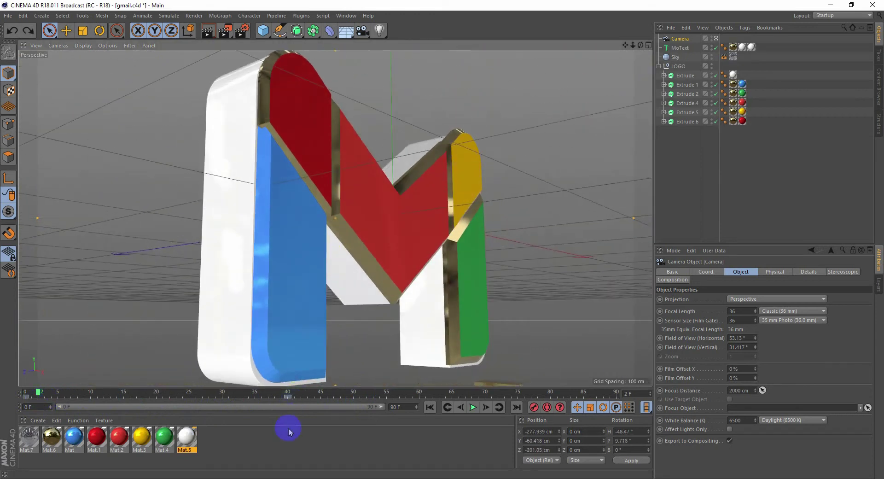
left_click(274, 395)
left_click(681, 42)
scroll(286, 255, "down", 1)
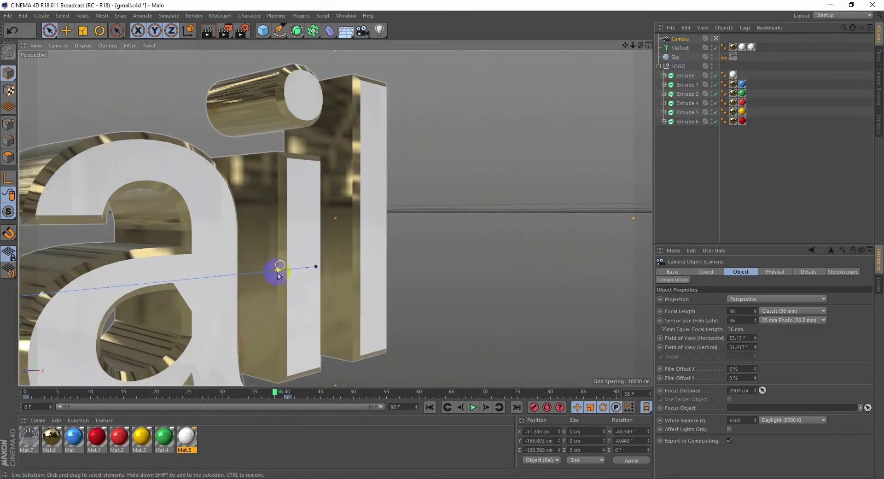
left_click(278, 394)
left_click_drag(278, 394, 314, 392)
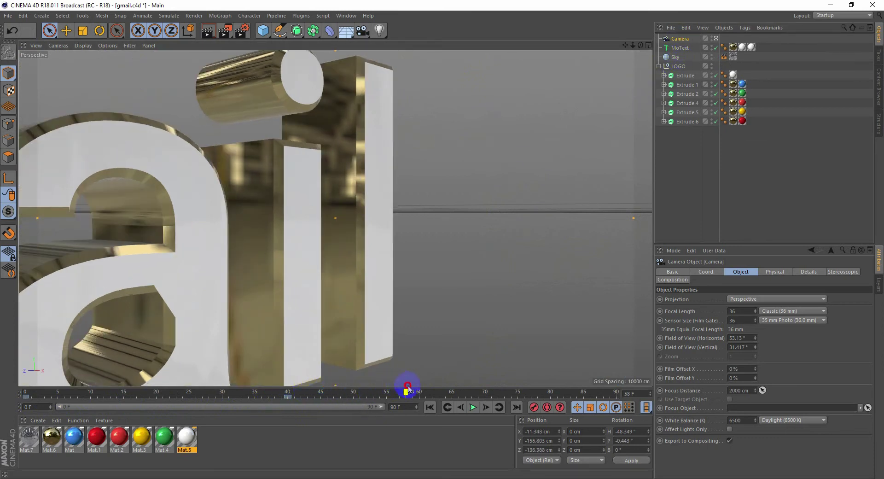
scroll(263, 140, "down", 4)
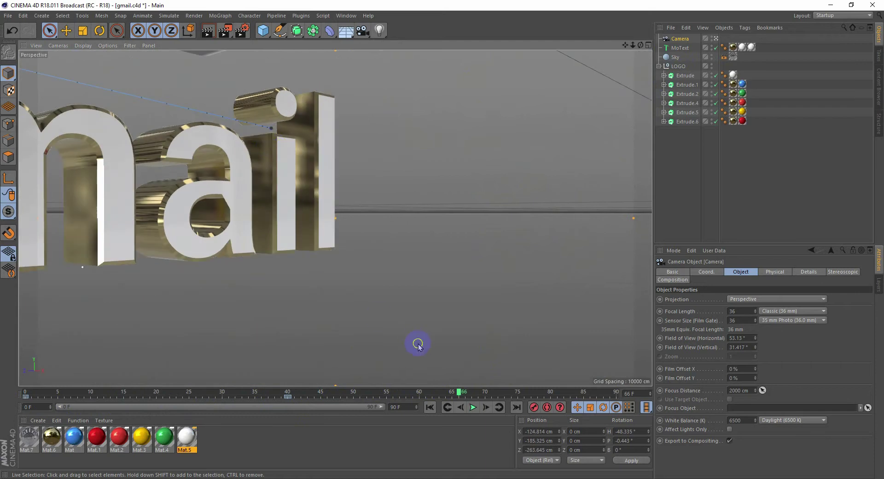
Step: Try pulling the camera back at frame 40 to take in both the M logo and the Gmail text
left_click_drag(459, 397, 373, 393)
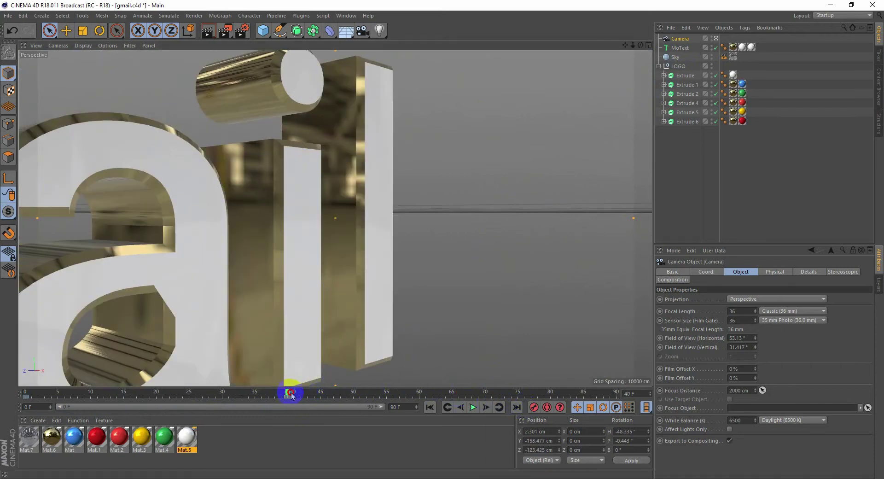
middle_click_drag(257, 159, 530, 391, "alt")
scroll(161, 62, "down", 1)
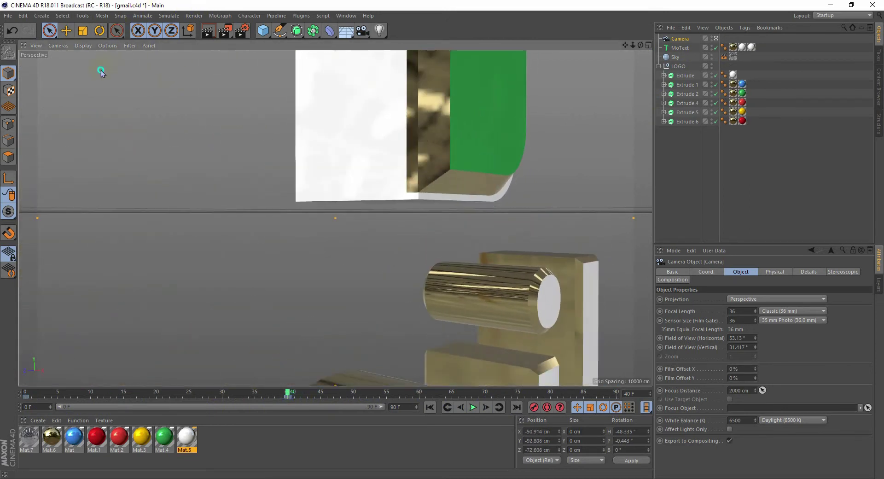
right_click_drag(357, 191, 241, 222, "alt")
middle_click_drag(324, 163, 303, 383, "alt")
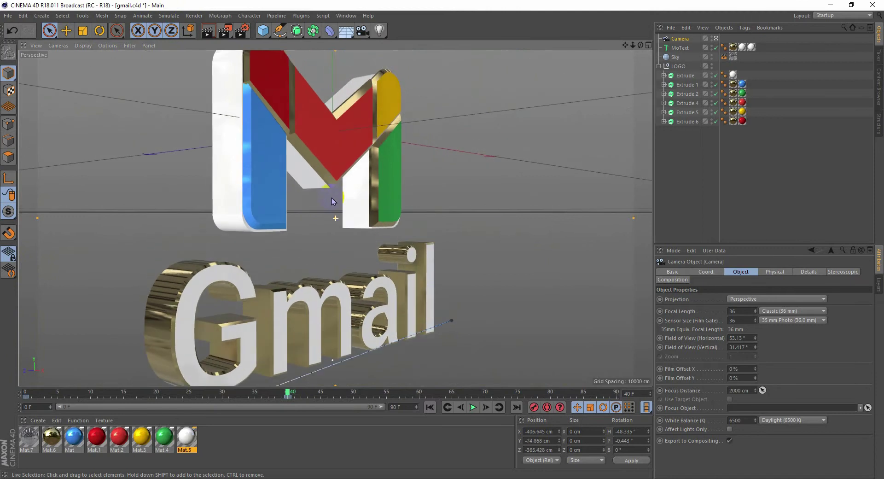
Step: Try a camera position at frame 72 that shows the whole logo and text from the opposite side
left_click_drag(287, 392, 437, 392)
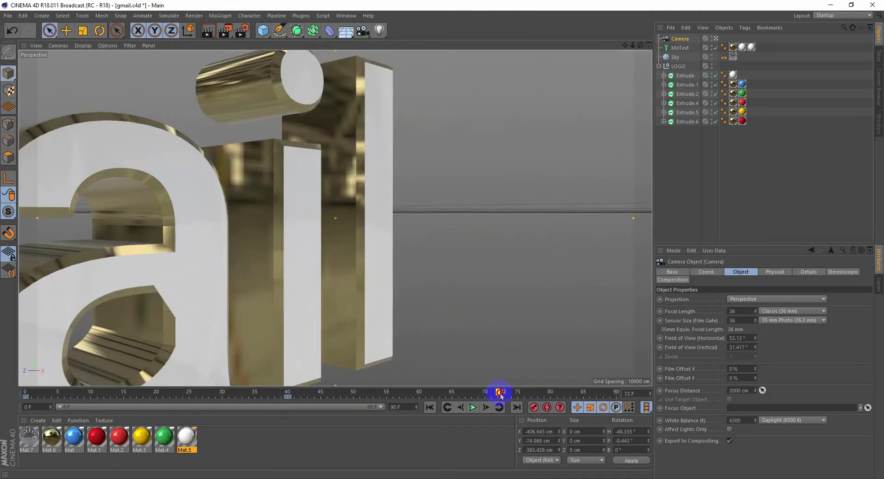
right_click_drag(315, 206, 182, 210, "alt")
mouse_move(276, 113)
middle_mouse_down("alt")
mouse_move(290, 145)
mouse_move(358, 180)
middle_mouse_up("alt")
right_click_drag(319, 192, 375, 193, "alt")
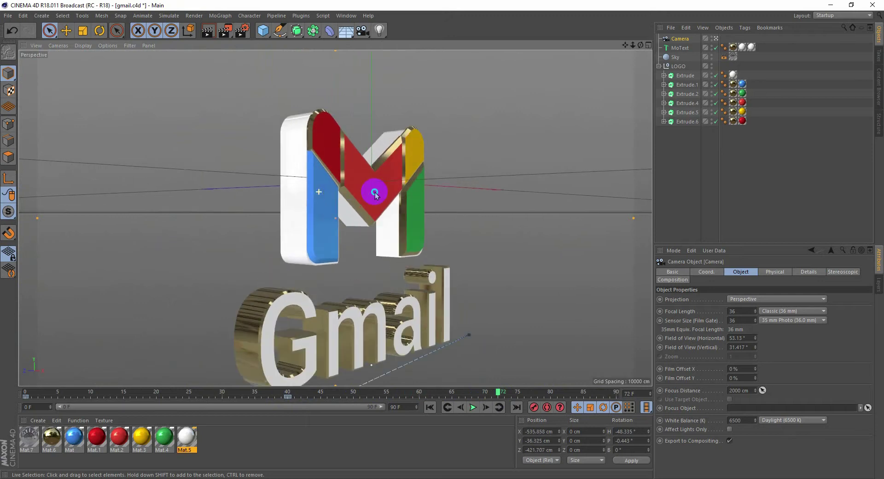
middle_click_drag(375, 193, 359, 161, "alt")
left_click_drag(415, 179, 304, 193, "alt")
middle_click_drag(303, 193, 318, 197, "alt")
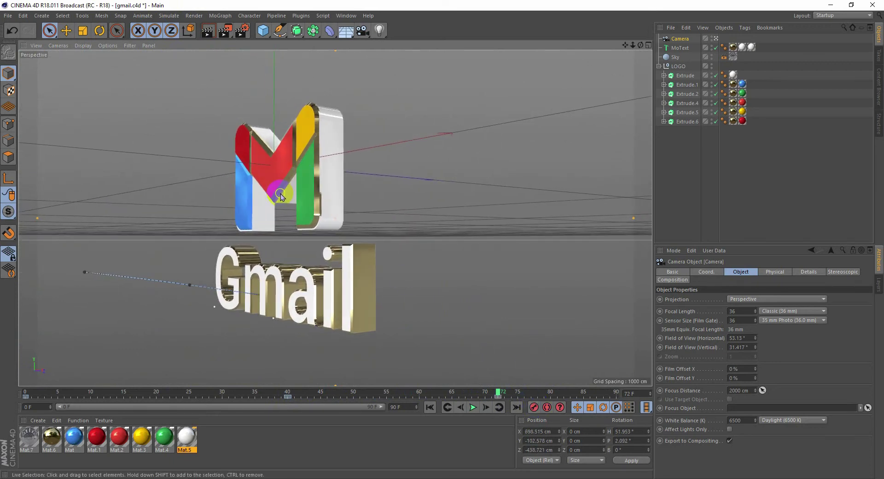
Step: Play back the camera animation, scrub back to around frame 40 and stop the playback
left_click_drag(371, 399, 151, 391)
key("F8")
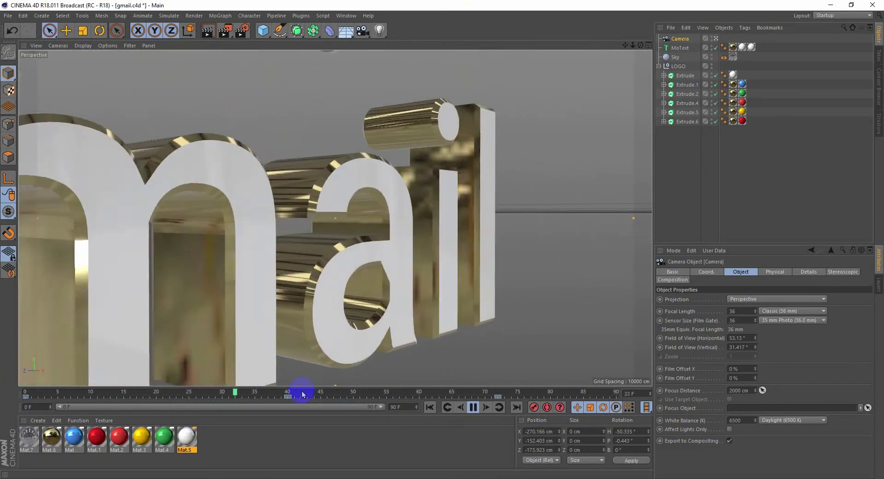
left_click_drag(427, 393, 291, 393)
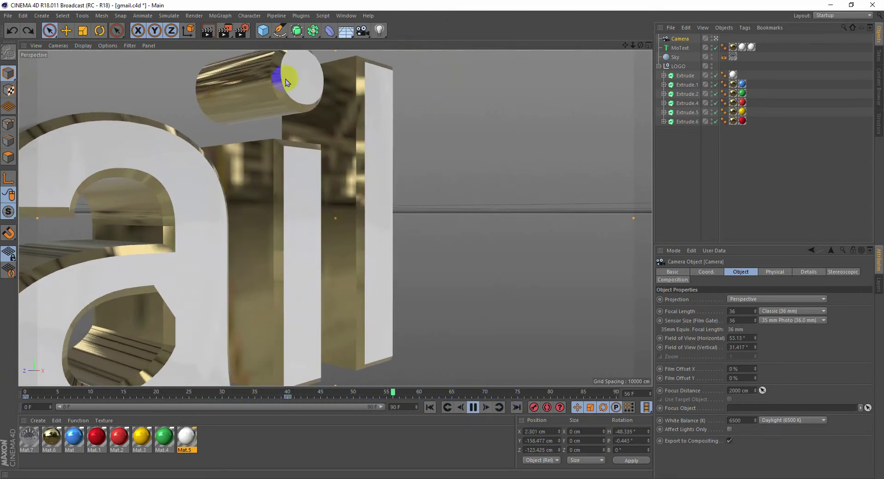
left_click(474, 407)
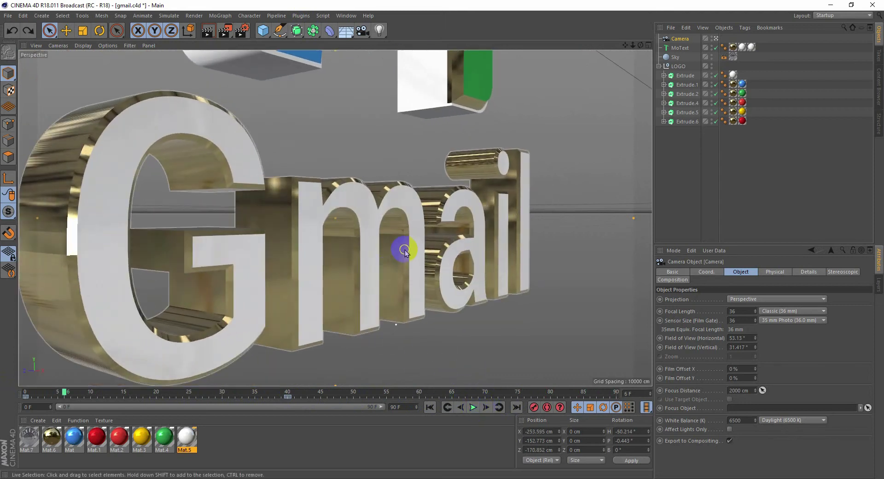
Step: Add a second camera framed on the M logo from a low angle
middle_click_drag(400, 195, 408, 358, "alt")
middle_click_drag(407, 121, 407, 215, "alt")
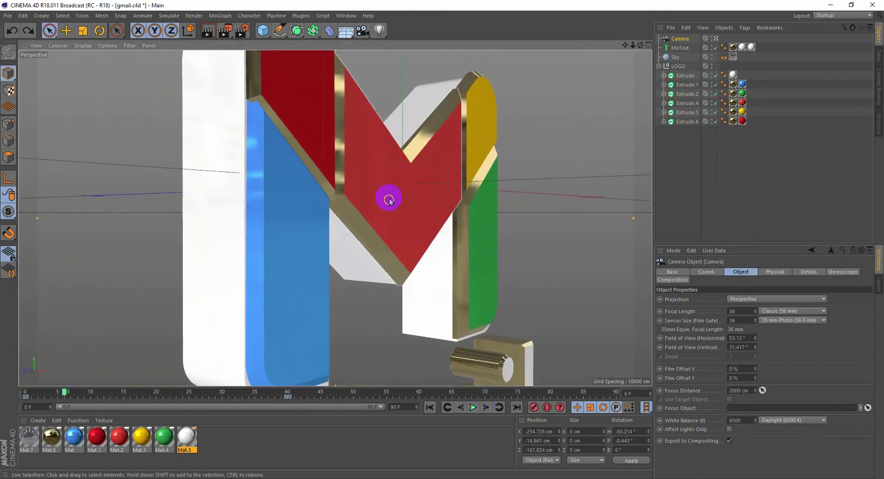
scroll(387, 199, "down", 2)
left_click_drag(386, 198, 351, 171, "alt")
middle_click_drag(352, 171, 362, 228, "alt")
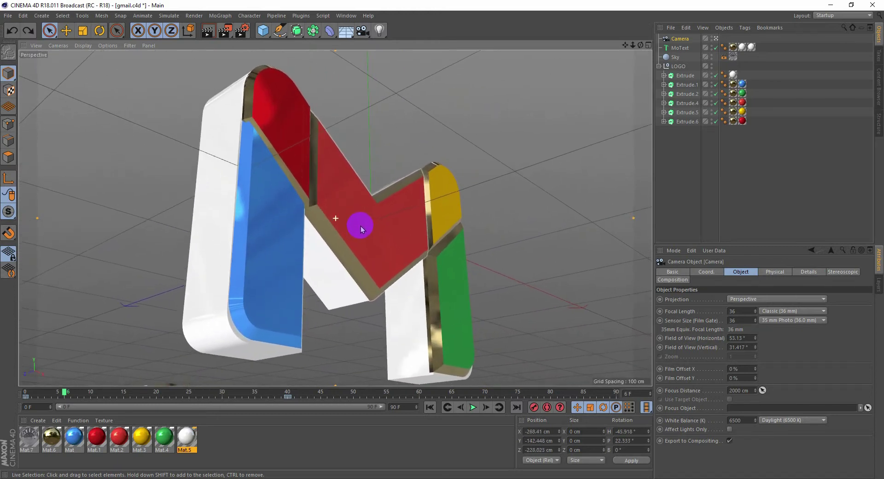
left_click_drag(327, 226, 331, 228, "alt")
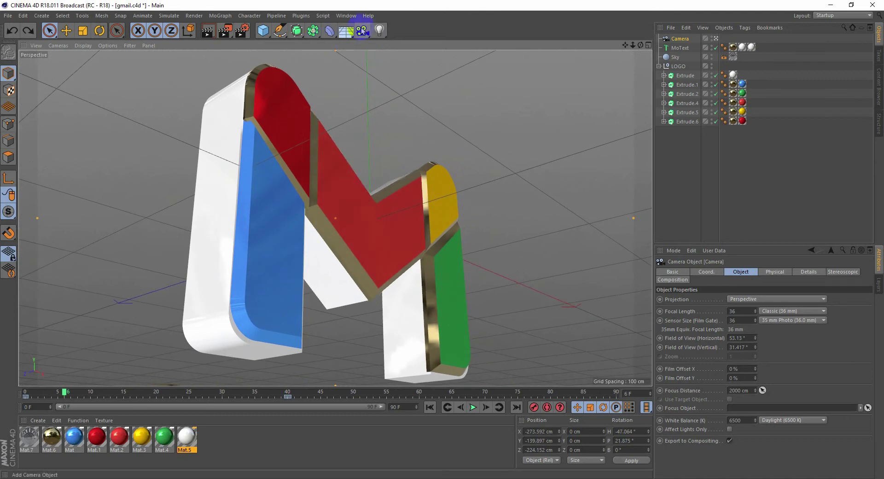
left_click(362, 30)
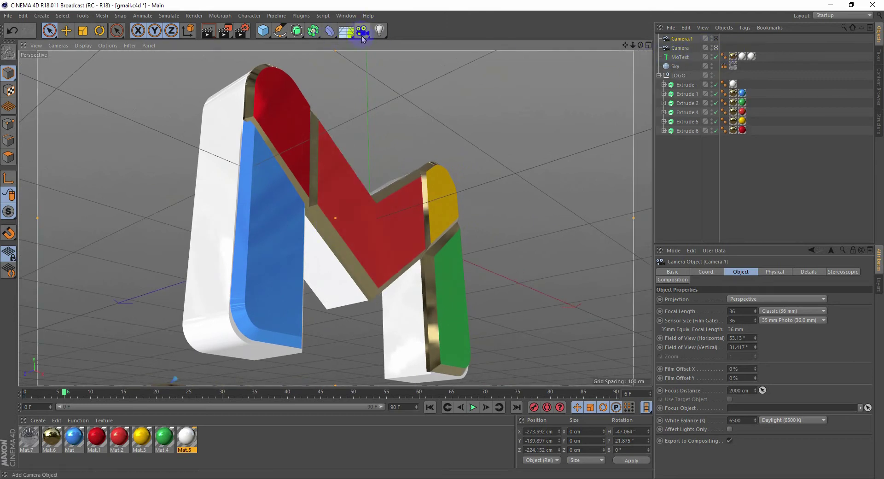
Step: Restrict the blue material on the logo's Extrude.1 to the C1 selection and check the logo's front and side
left_click_drag(382, 189, 446, 259, "alt")
left_click_drag(283, 243, 337, 248, "alt")
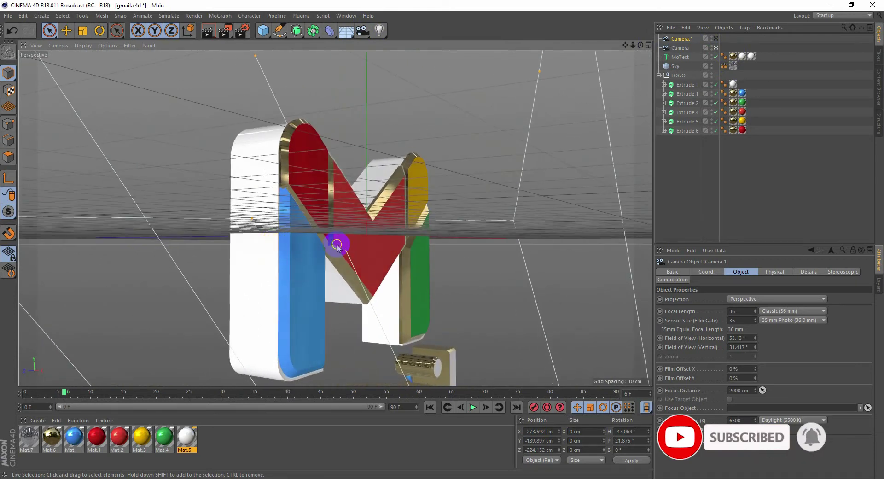
left_click_drag(491, 317, 294, 272, "alt")
left_click(699, 155)
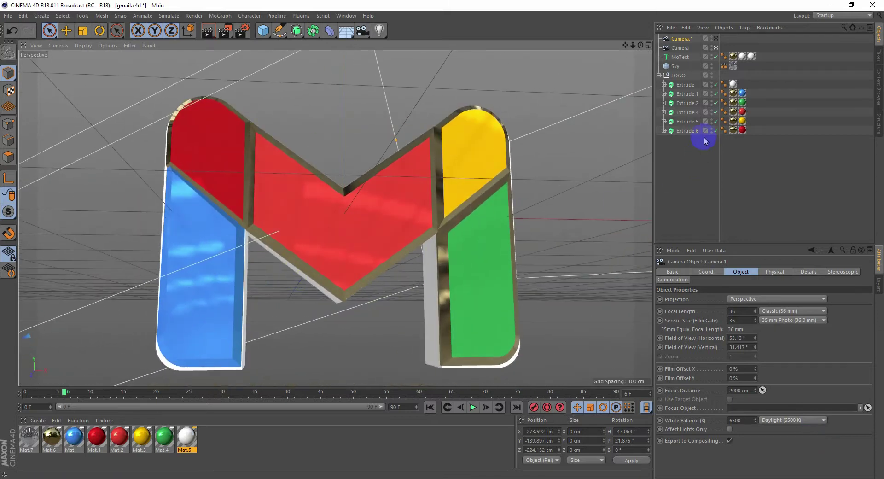
left_click(686, 85)
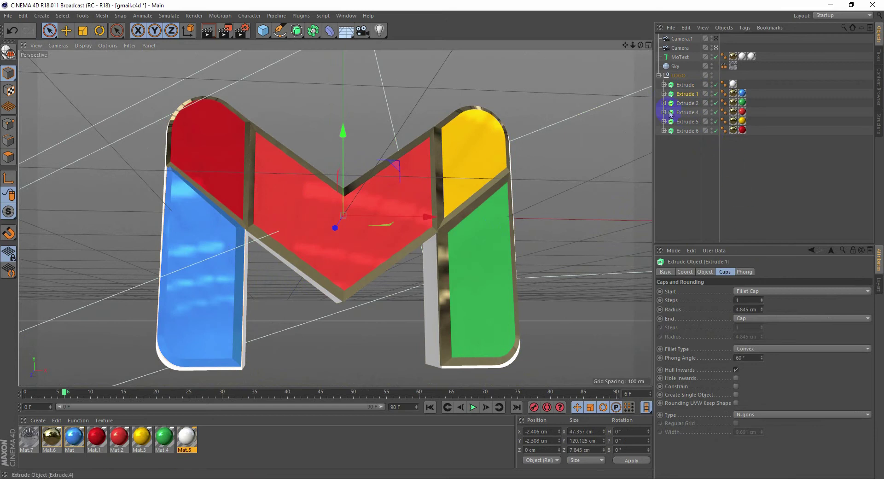
left_click(740, 94)
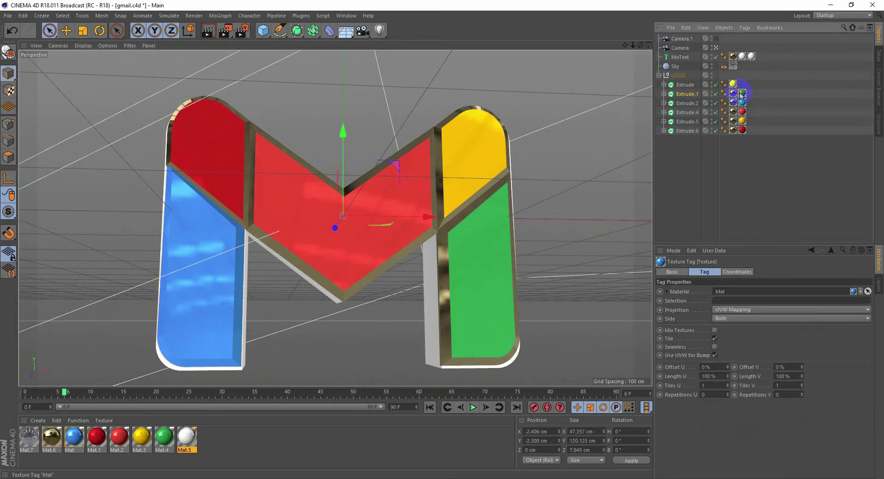
left_click(734, 301)
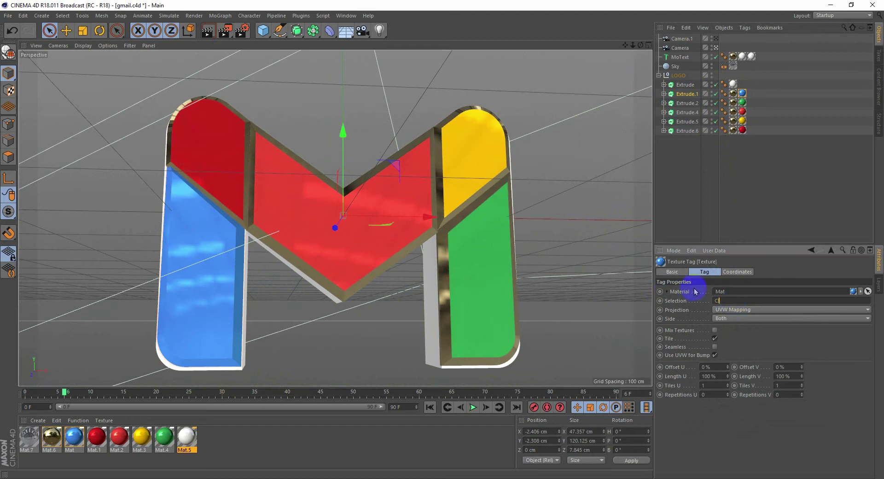
left_click(555, 269)
left_click_drag(218, 259, 272, 261, "alt")
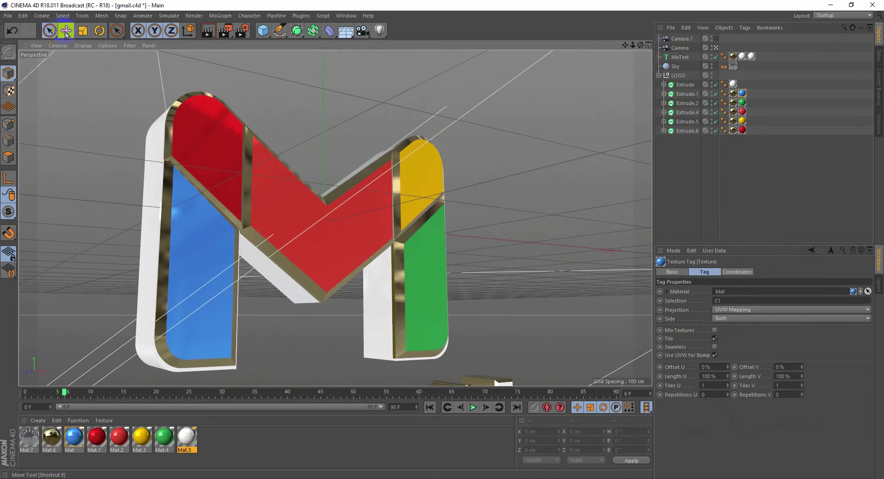
left_click(66, 31)
left_click_drag(197, 251, 302, 241, "alt")
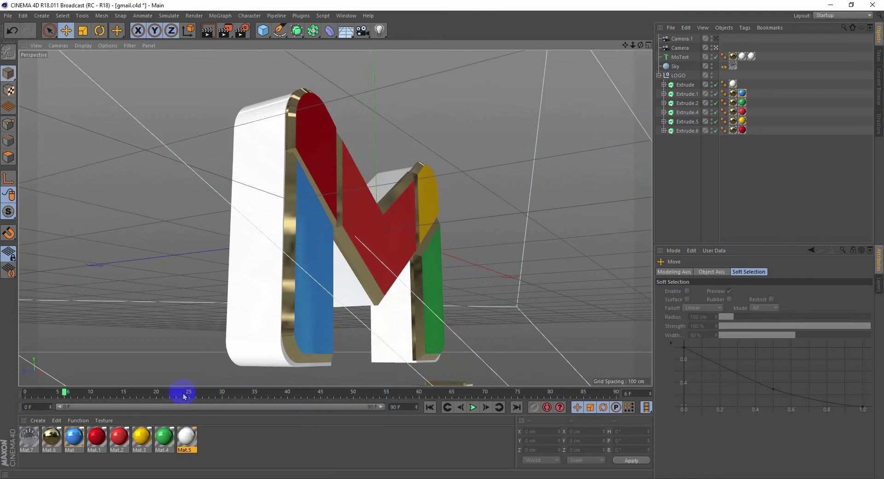
Step: Look through Camera.1 and record a keyframe of its low-angle position at frame 40
left_click_drag(73, 395, 290, 397)
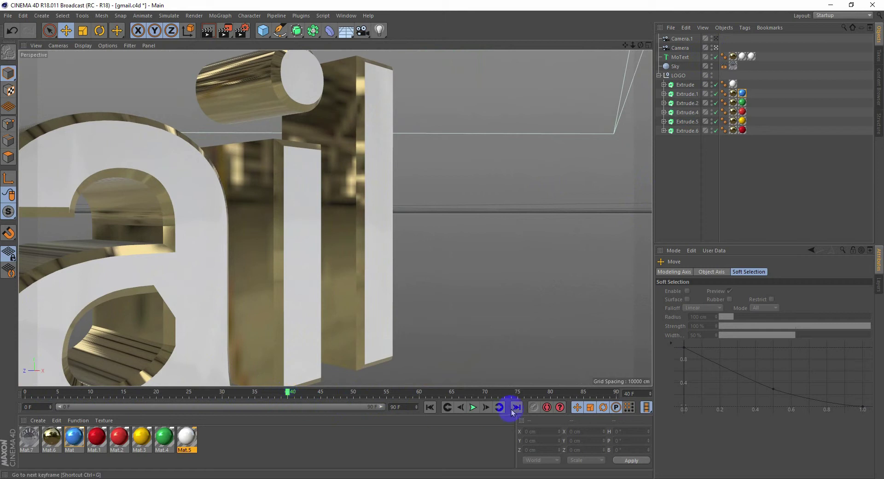
left_click(715, 40)
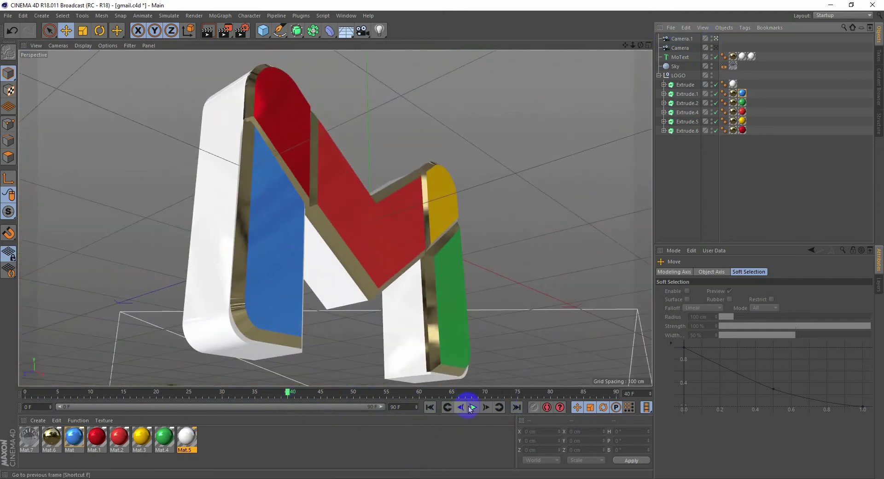
left_click(680, 39)
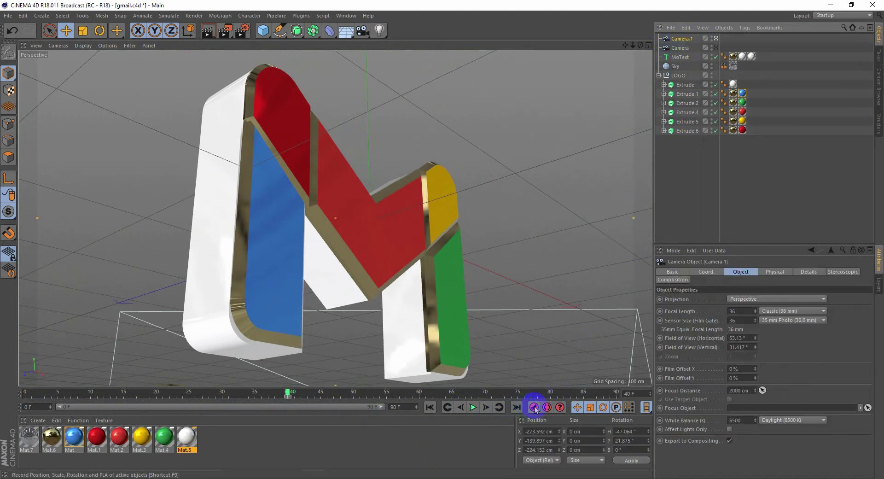
Step: Pull Camera.1 back at frame 70 to frame both the M logo and the Gmail text, and record a keyframe
left_click(289, 392)
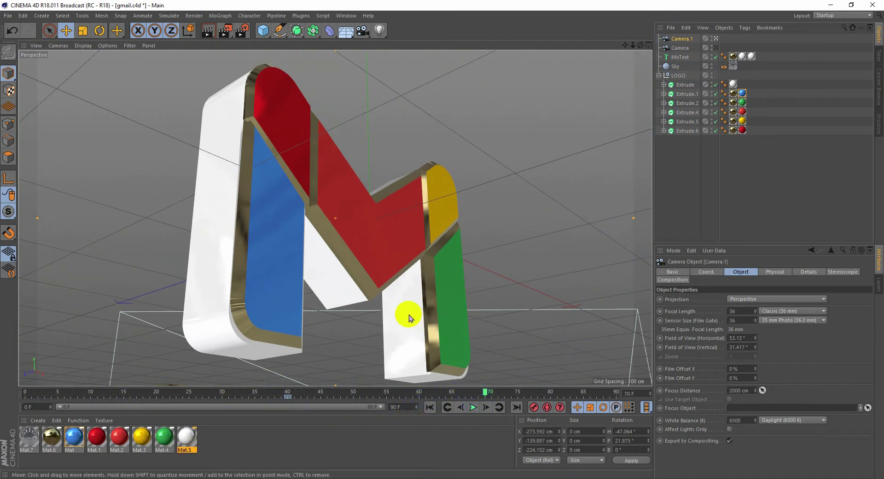
scroll(409, 297, "down", 5)
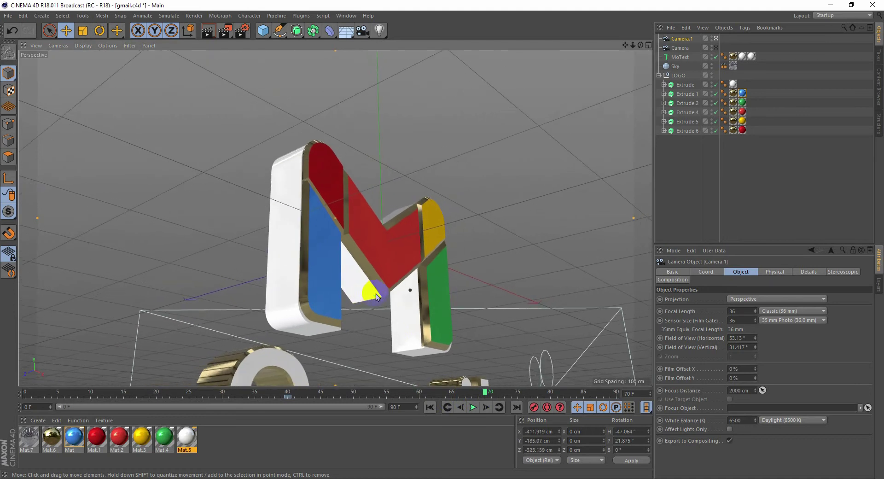
scroll(413, 276, "down", 6)
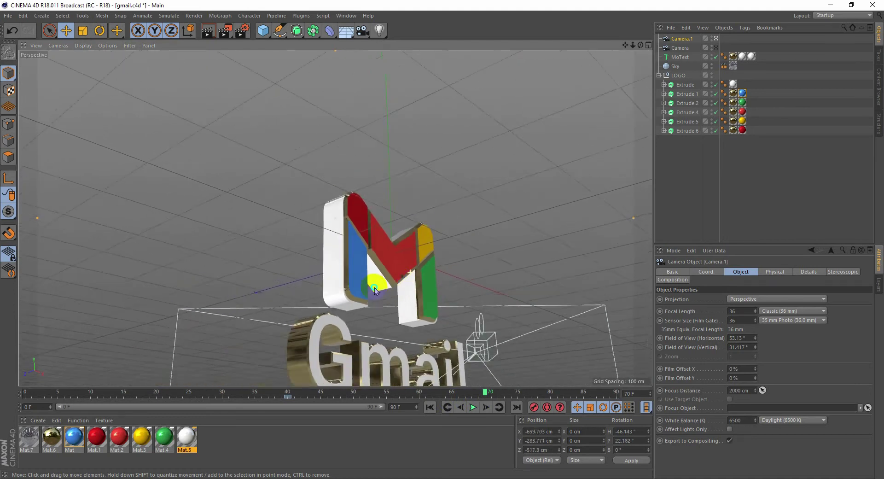
middle_click_drag(382, 293, 358, 266, "alt")
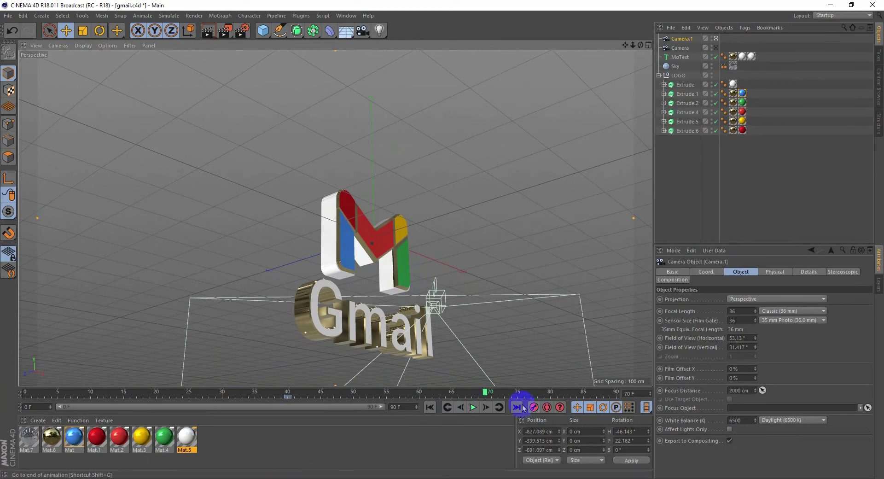
left_click(533, 407)
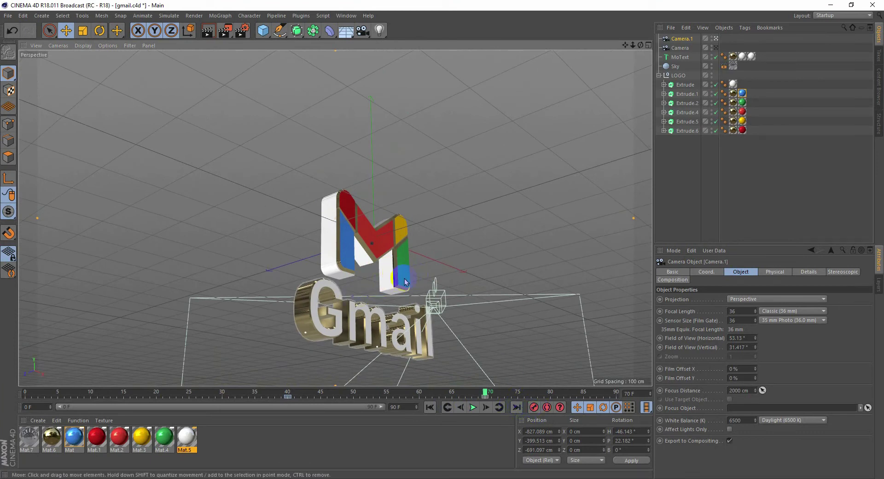
Step: Play back the Camera.1 move and scrub around frame 70 to check it
key("F8")
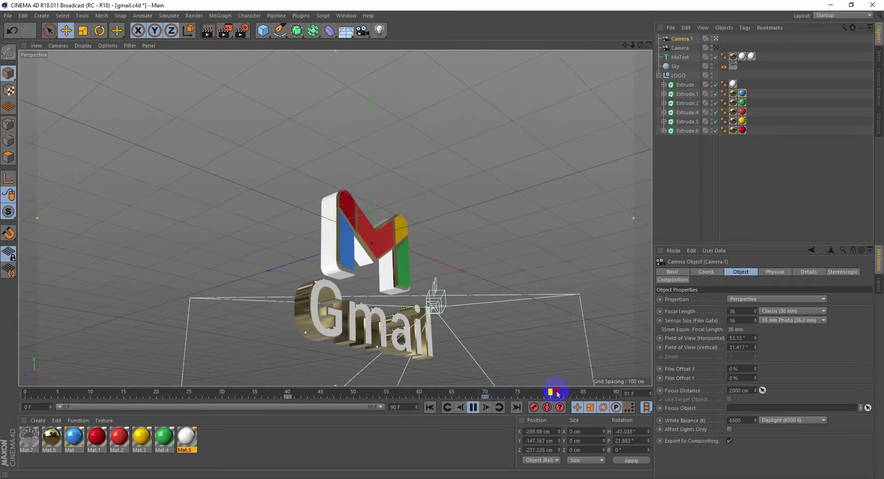
left_click(473, 391)
left_click_drag(473, 391, 493, 391)
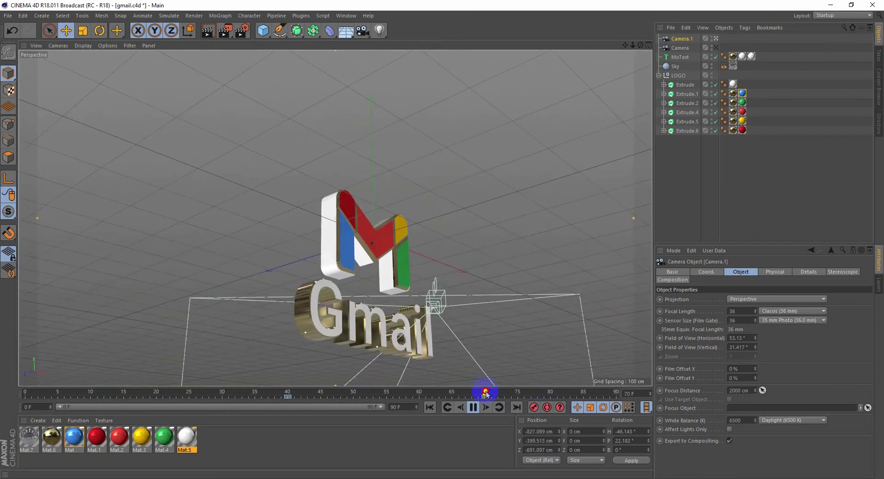
left_click(500, 391)
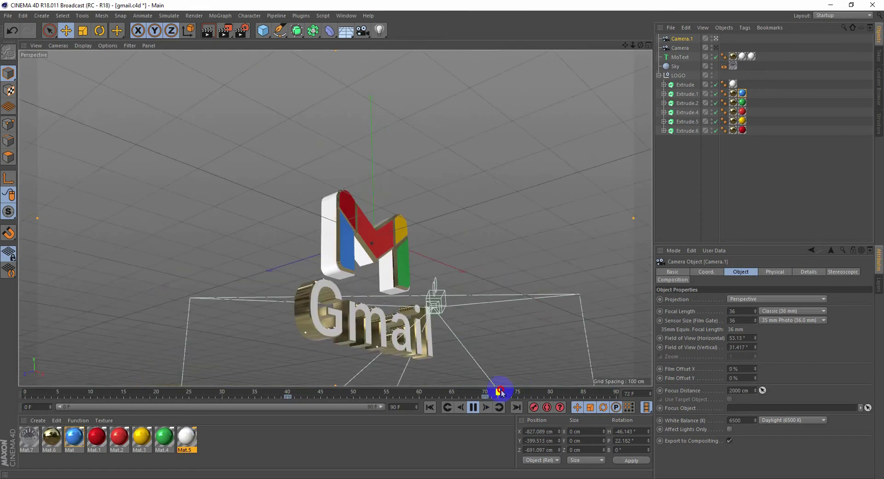
left_click(473, 407)
Step: Bring Camera.1 to a straight front view of the logo and text at frame 90 and record a keyframe
left_click_drag(552, 393, 616, 391)
left_click_drag(400, 280, 327, 312, "alt")
middle_click_drag(327, 311, 299, 214, "alt")
left_click_drag(298, 214, 336, 215, "alt")
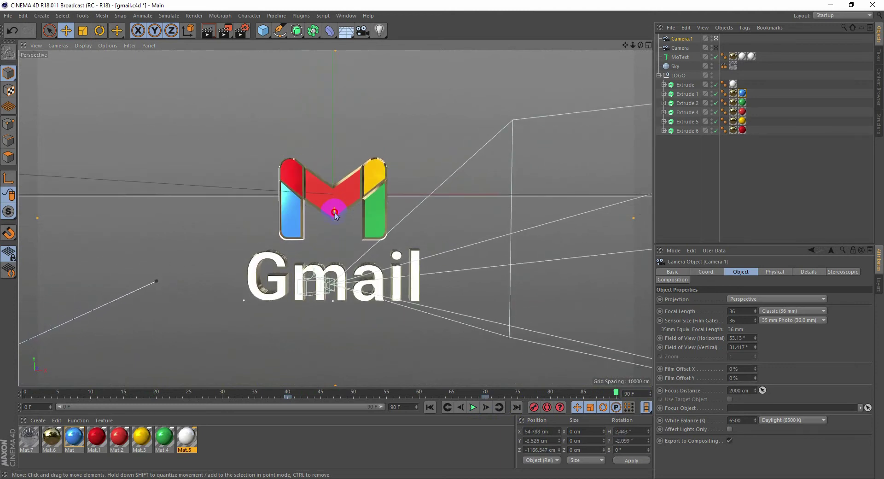
left_click(547, 407)
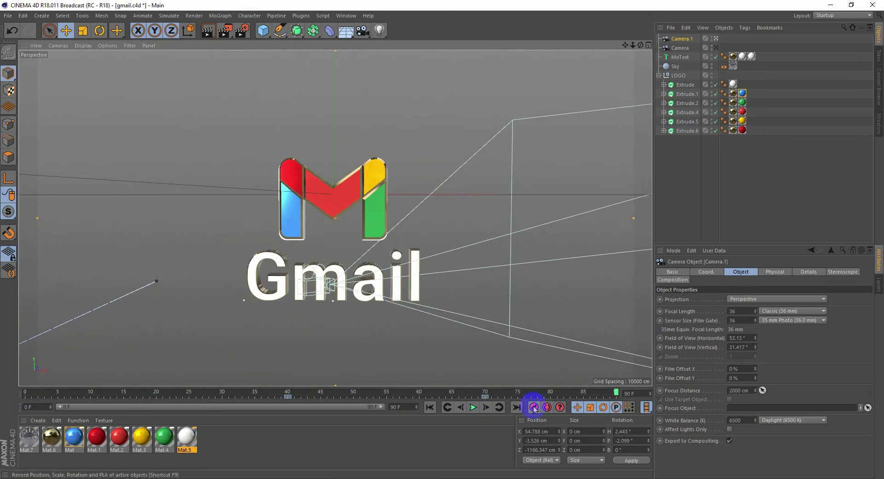
Step: Play back the Camera.1 animation and shift its frame 90 keyframe to frame 84 and its frame 70 keyframe to frame 65
left_click_drag(478, 393, 304, 400)
key("F8")
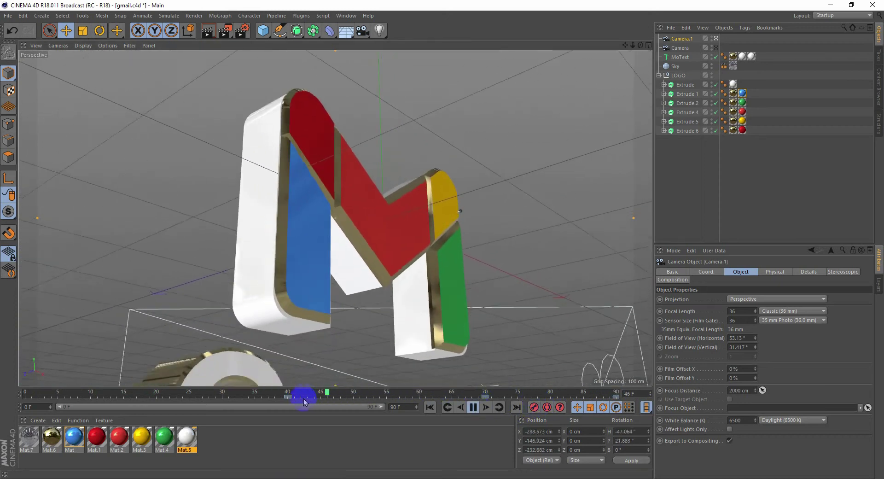
left_click(303, 398)
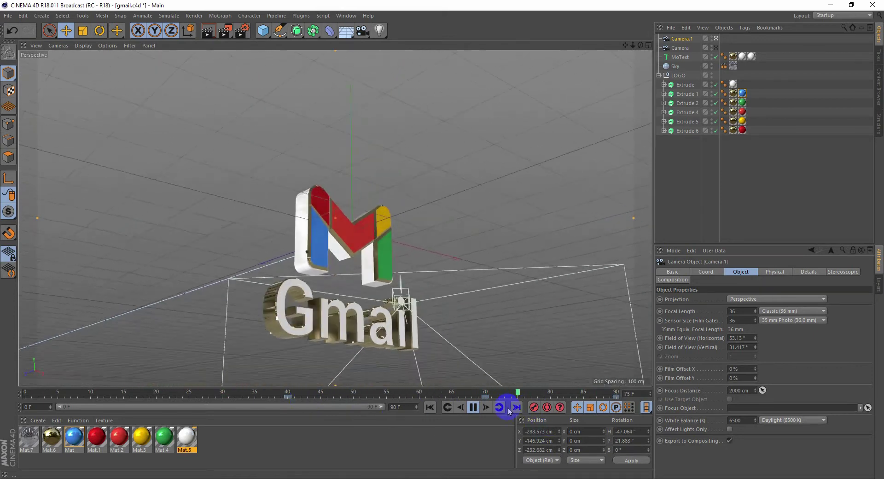
left_click(615, 396)
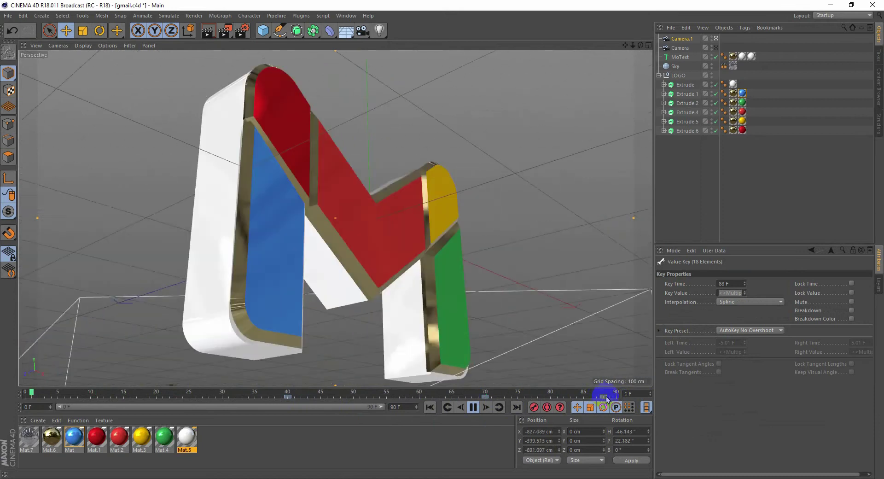
left_click_drag(483, 396, 452, 396)
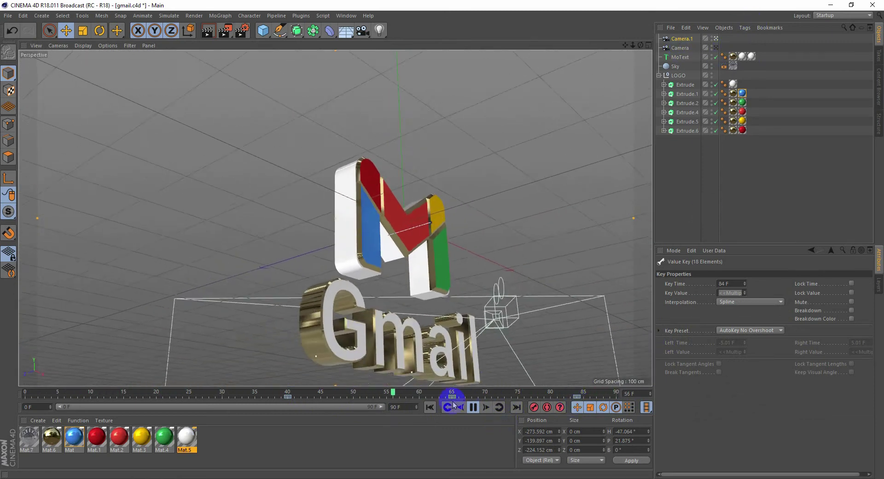
Step: Add a Stage object to the scene for switching between the two cameras
left_click(685, 39, "ctrl")
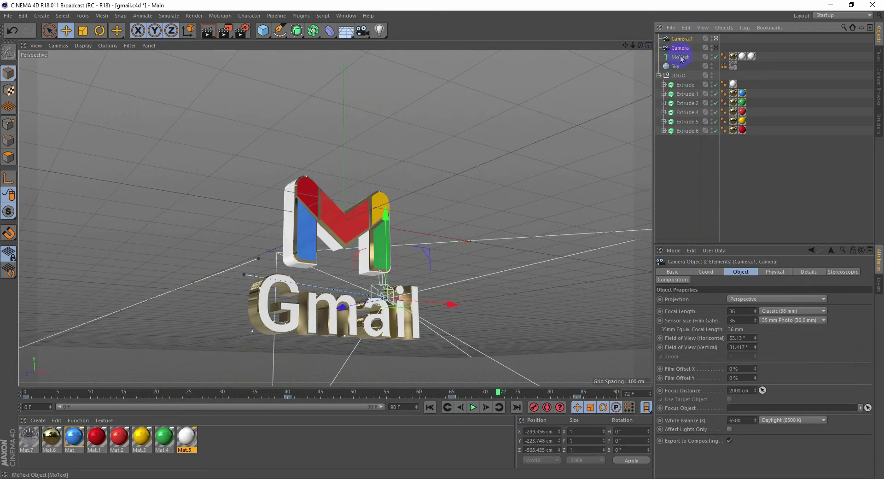
left_click(686, 48)
left_click(639, 79)
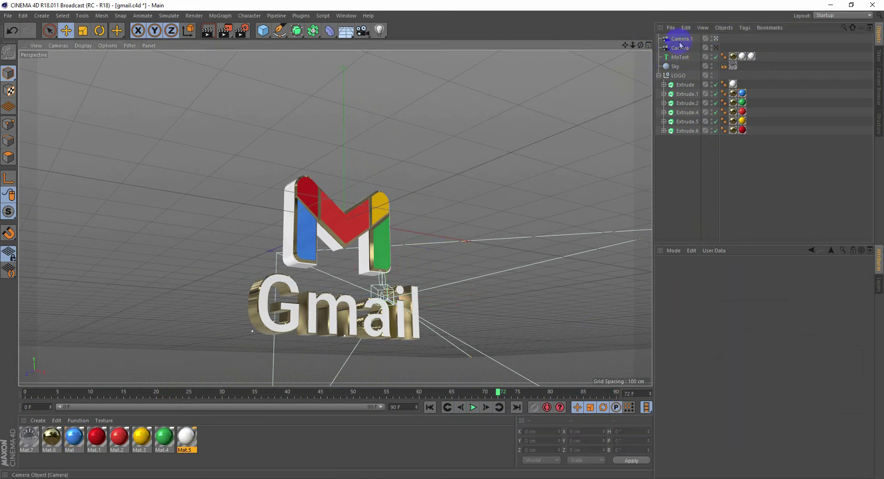
left_click_drag(365, 31, 386, 4)
left_click_drag(346, 31, 420, 77)
Step: Group the Stage object and both cameras under a null and name it cam
left_click(688, 58)
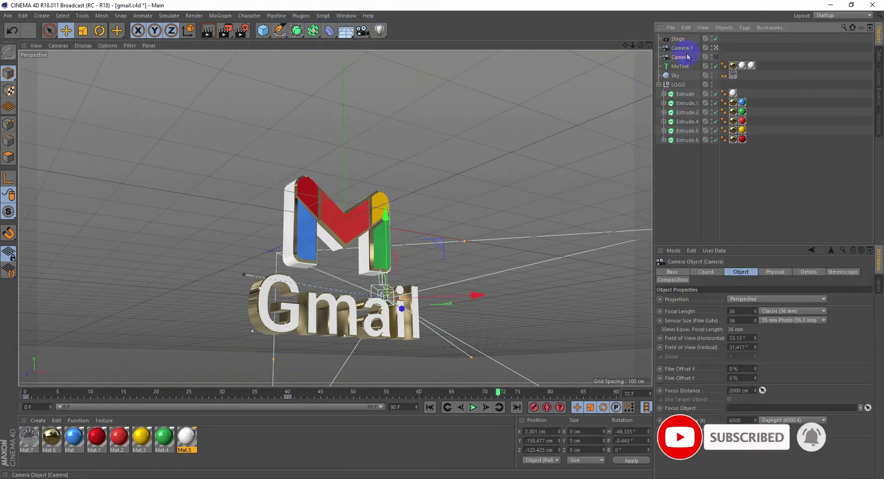
left_click(682, 41, "shift")
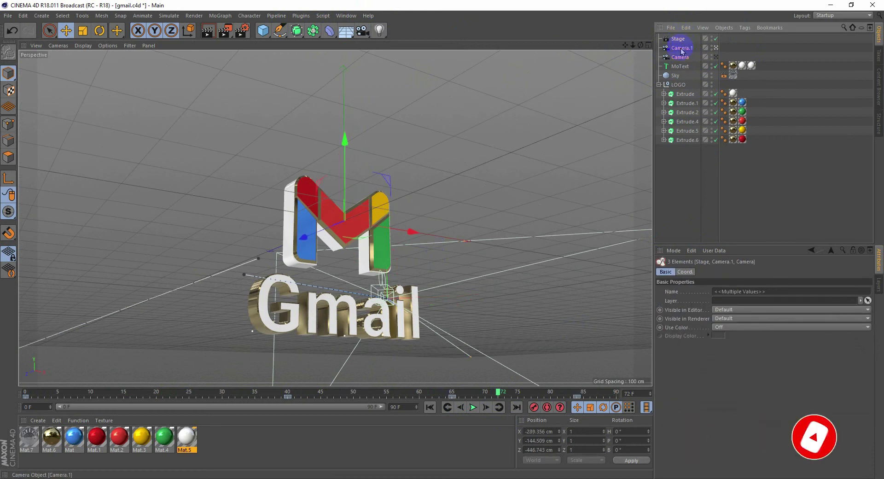
right_click(682, 48)
left_click(704, 287)
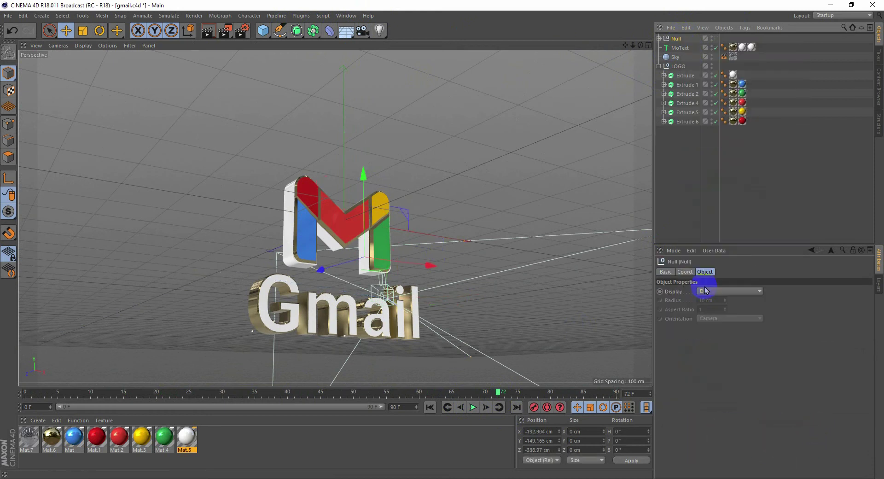
double_click(678, 39)
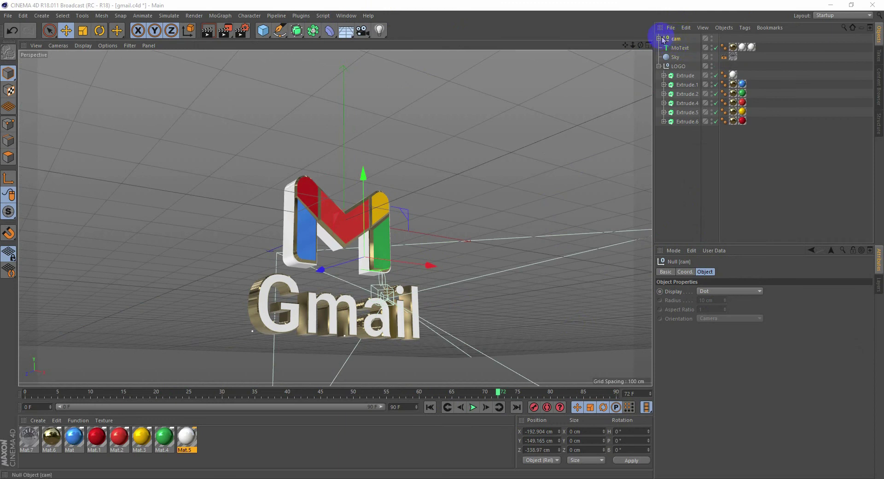
Step: Assign the first camera to the Stage object's Camera property and keyframe it at frame 0
left_click(661, 39)
left_click(683, 48)
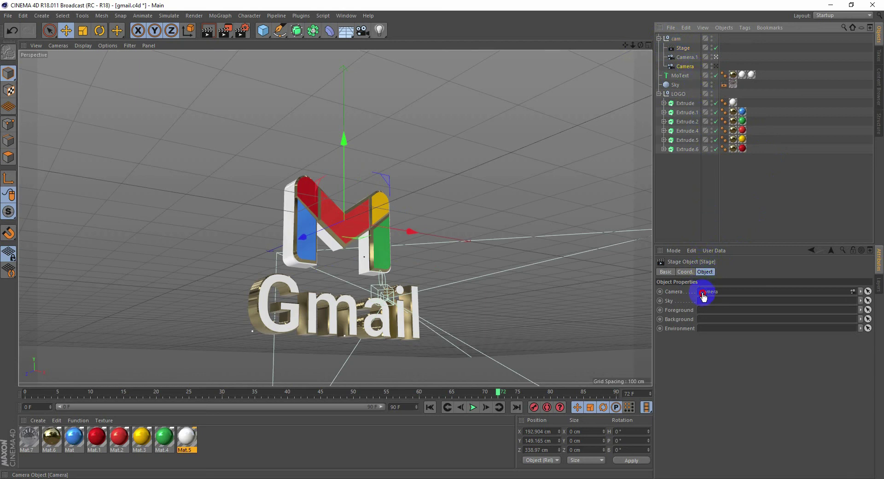
left_click_drag(702, 294, 703, 294)
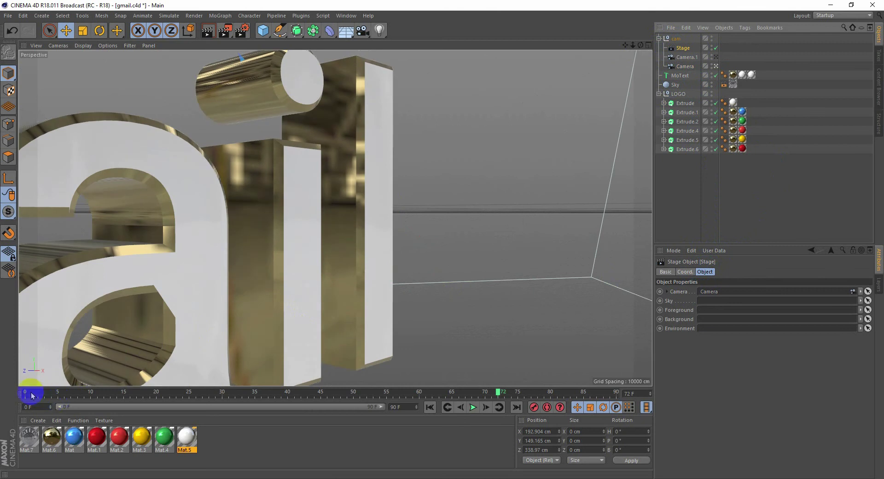
left_click_drag(32, 395, 1, 400)
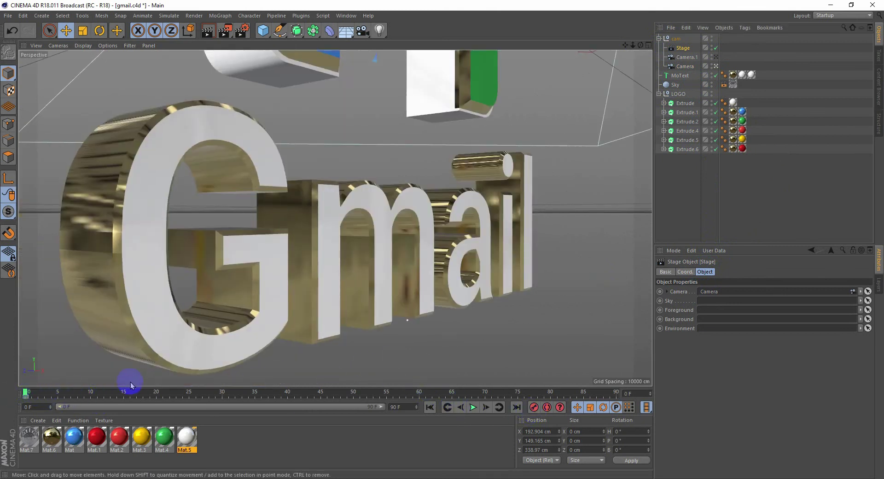
key("ctrl+z")
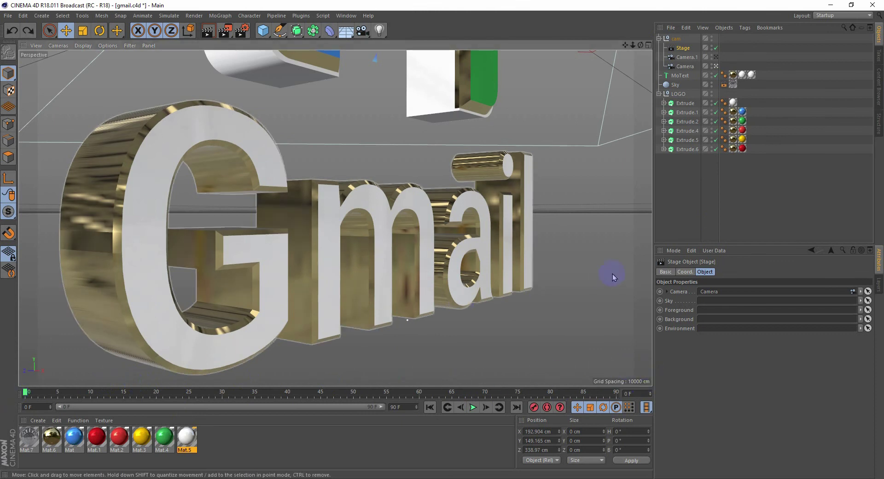
left_click(660, 291, "ctrl")
Step: Assign Camera.1 to the Stage object at frame 40 and keyframe the Camera property there and at frame 90
left_click_drag(26, 392, 289, 392)
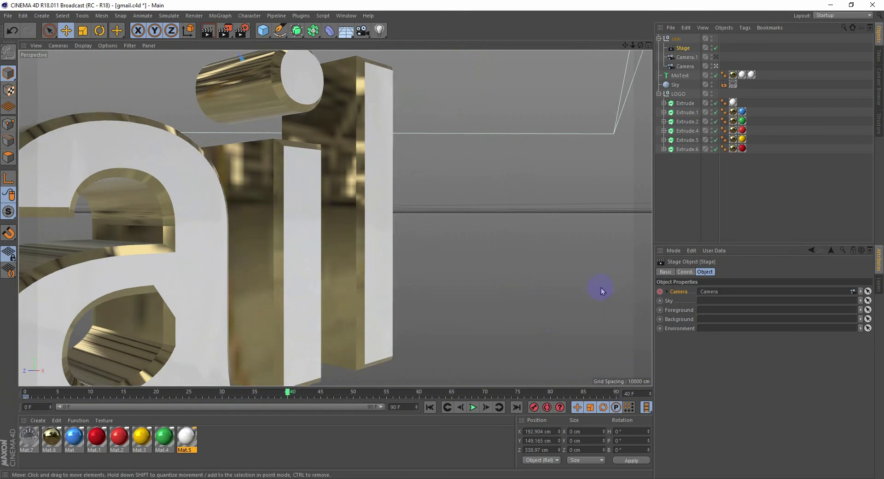
left_click(661, 293, "ctrl")
left_click_drag(689, 60, 720, 297)
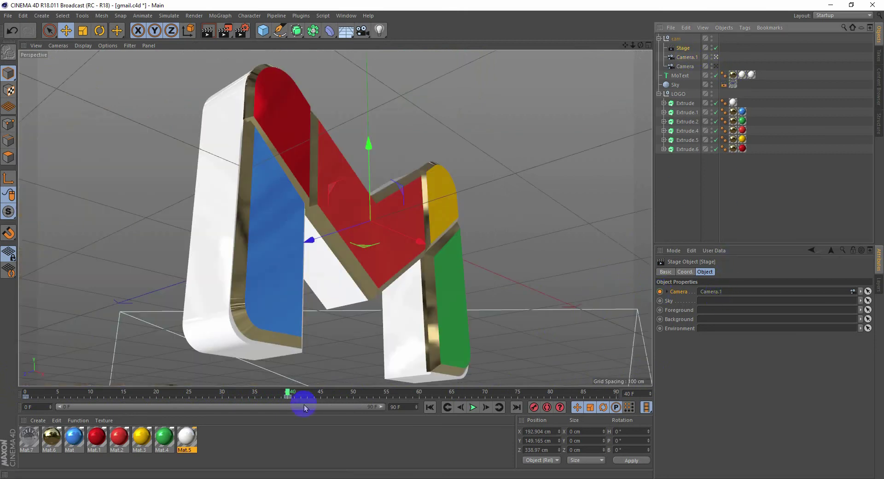
left_click(660, 291)
left_click_drag(289, 393, 639, 396)
left_click(660, 292)
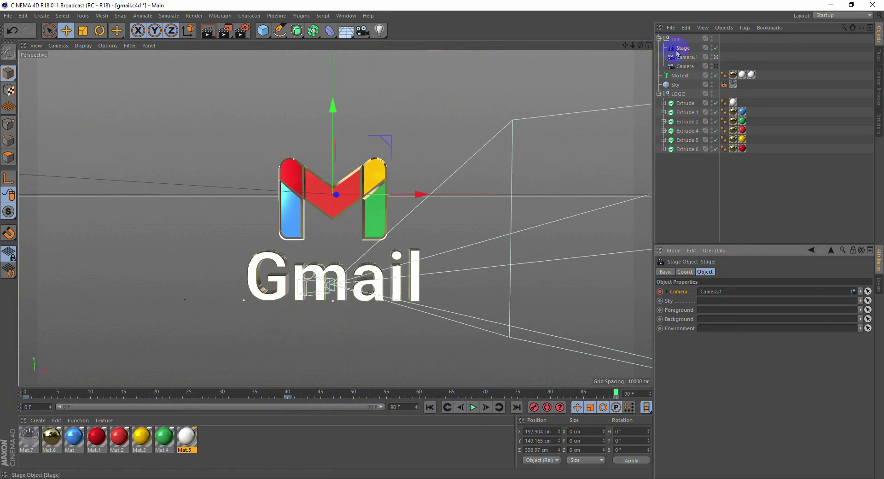
Step: Play the animation from the start to check the switch between the two cameras, and stop the playback
left_click(674, 39)
left_click(326, 392)
left_click_drag(325, 395, 3, 388)
key("F8")
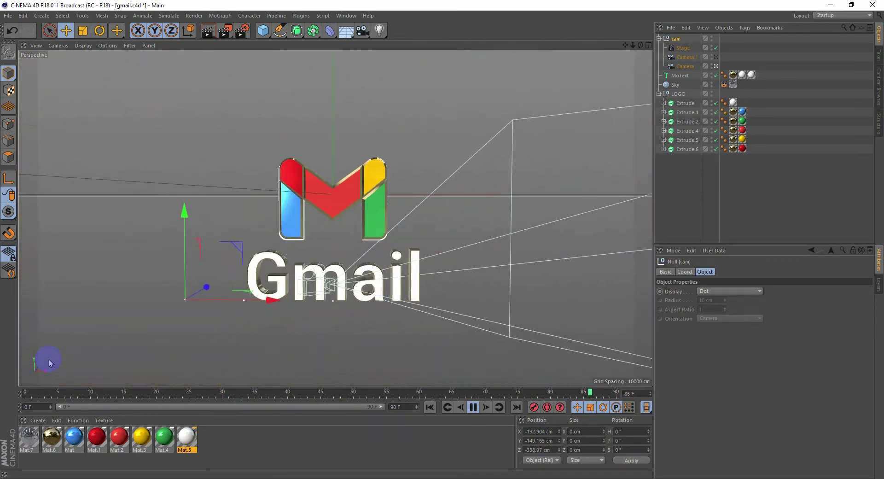
left_click(473, 407)
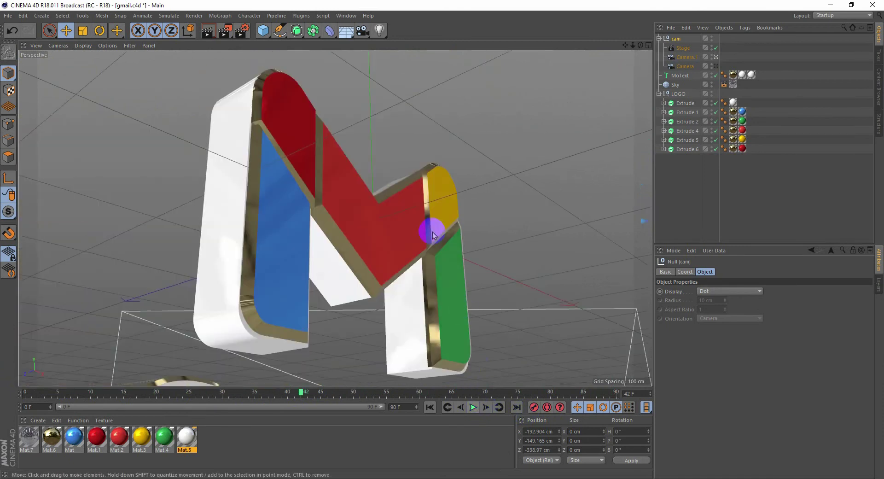